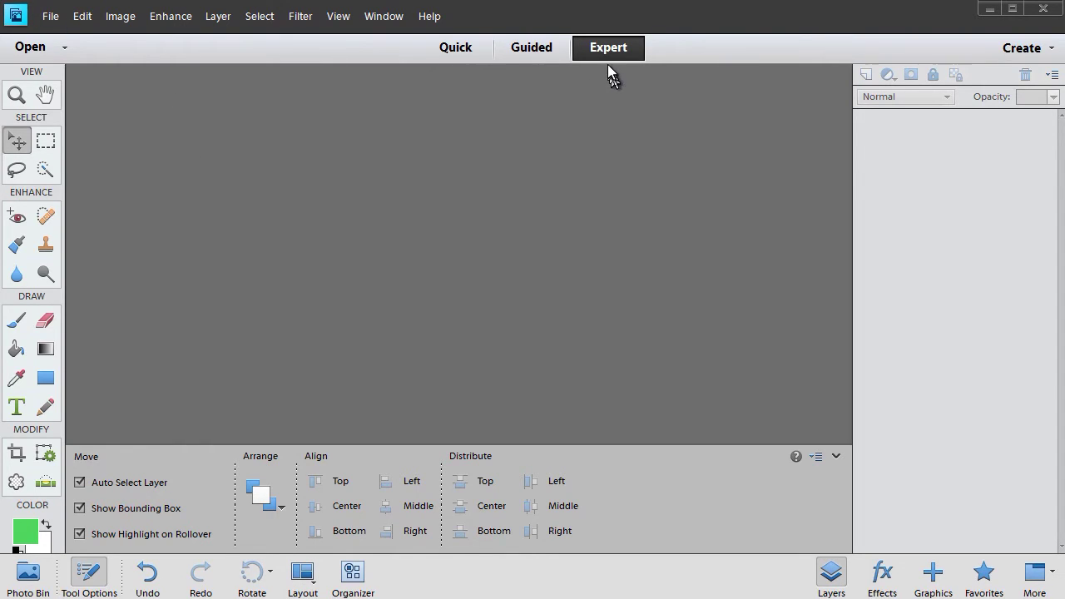
Step: Create a blank file 1000 pixels wide and 60 pixels high, at 150 pixels/inch resolution with a transparent background
left_click(52, 20)
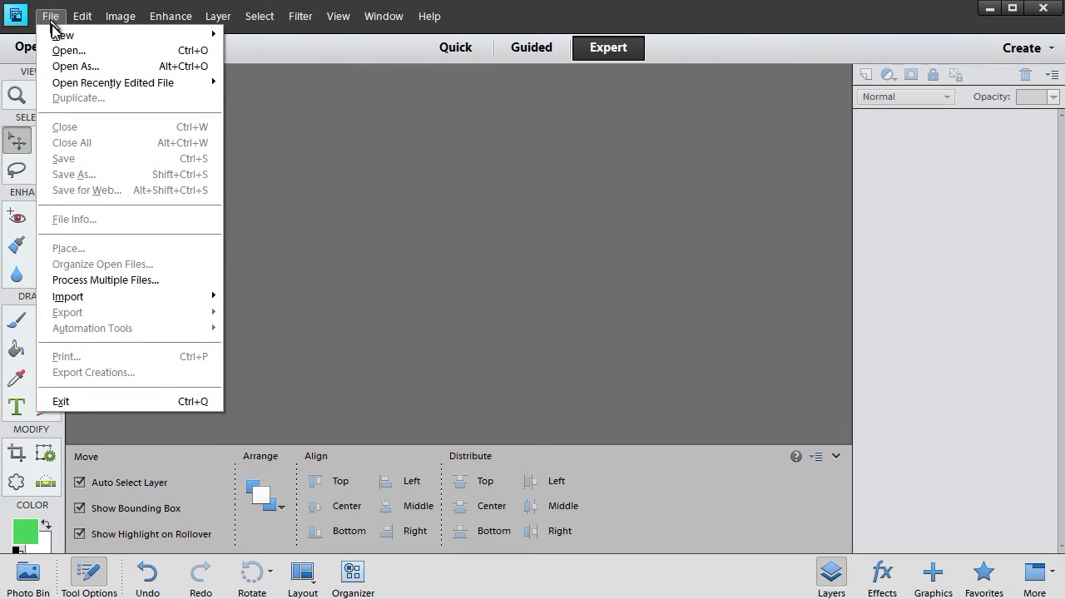
mouse_move(57, 35)
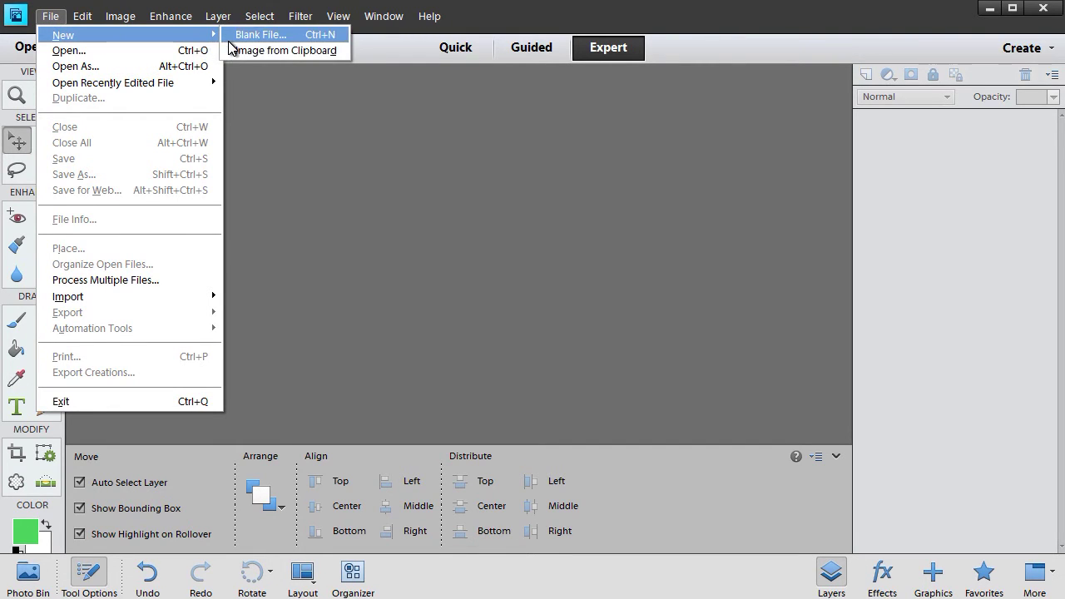
left_click(273, 32)
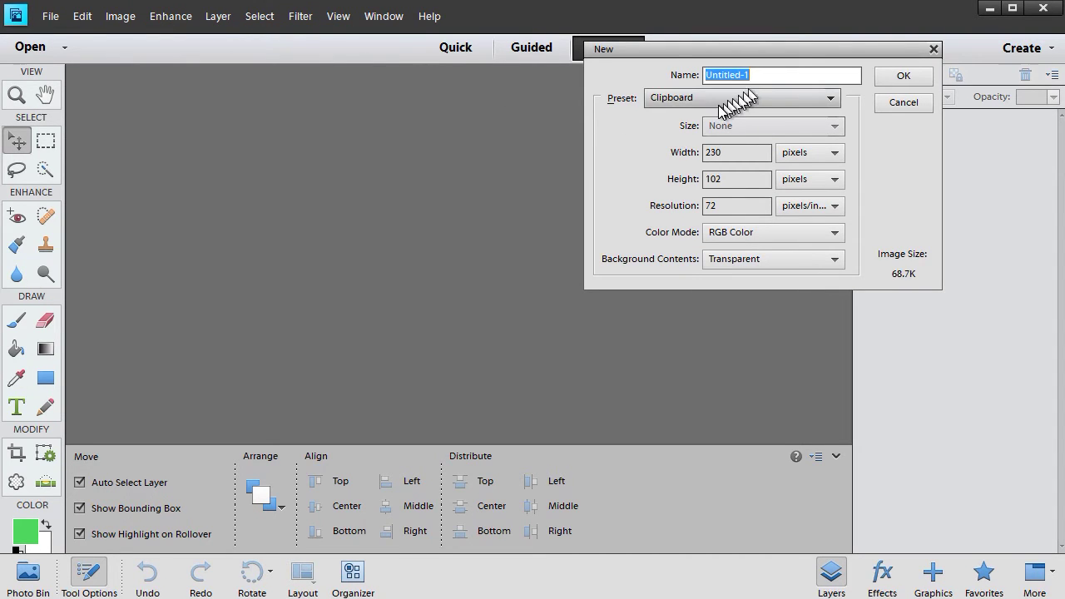
key("Tab")
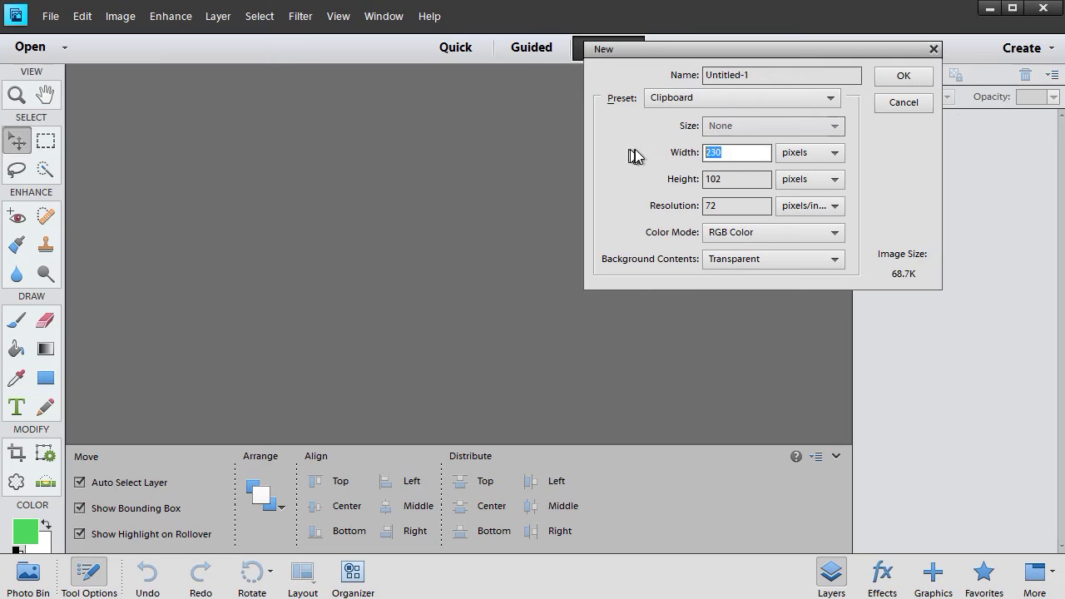
type("1000")
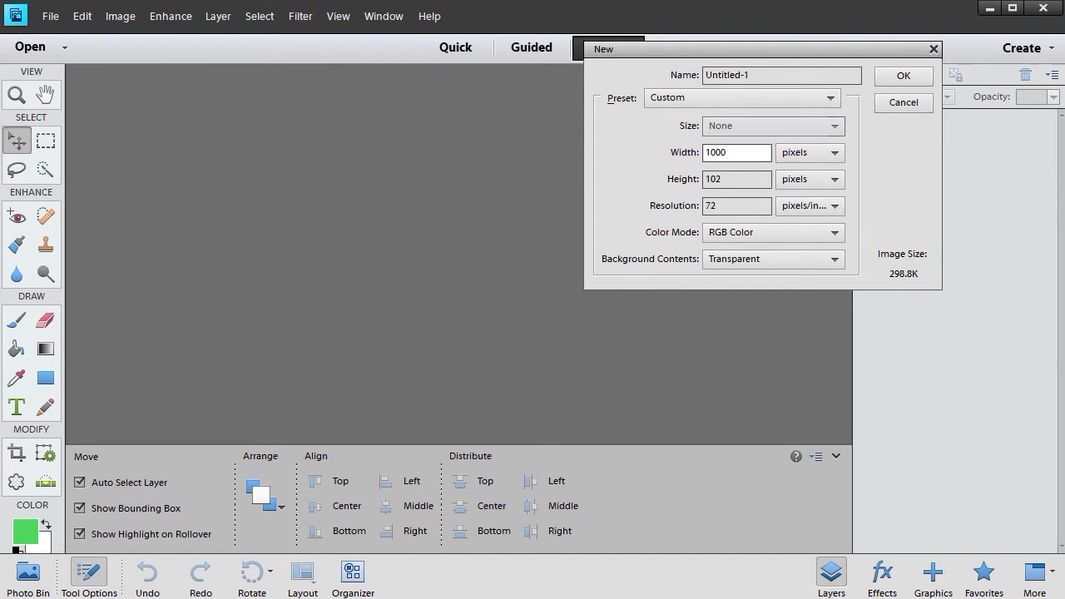
key("Tab")
key("Tab")
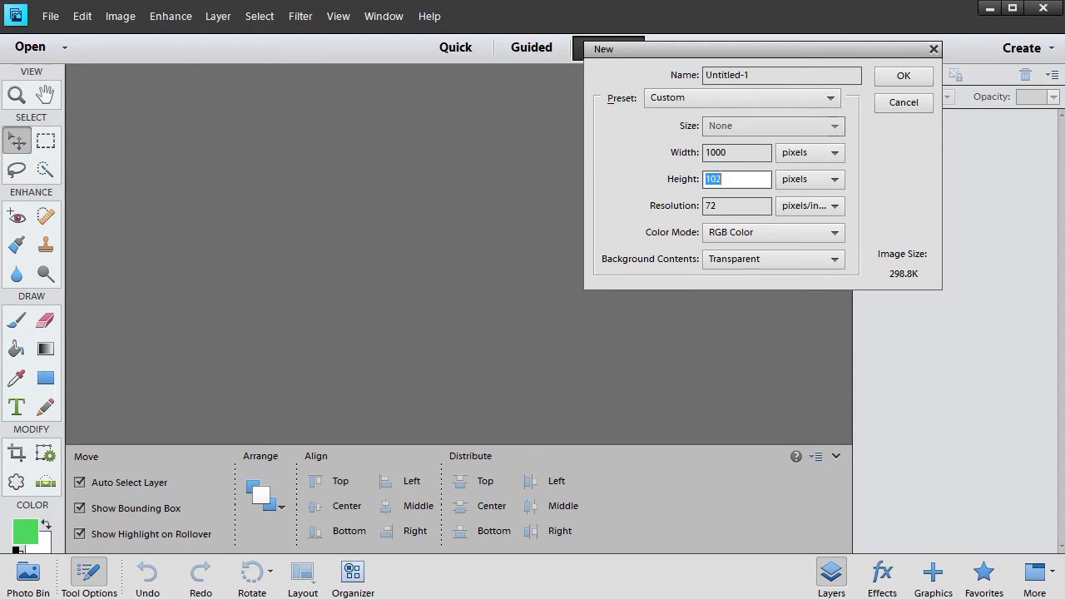
type("60")
key("Tab")
key("Tab")
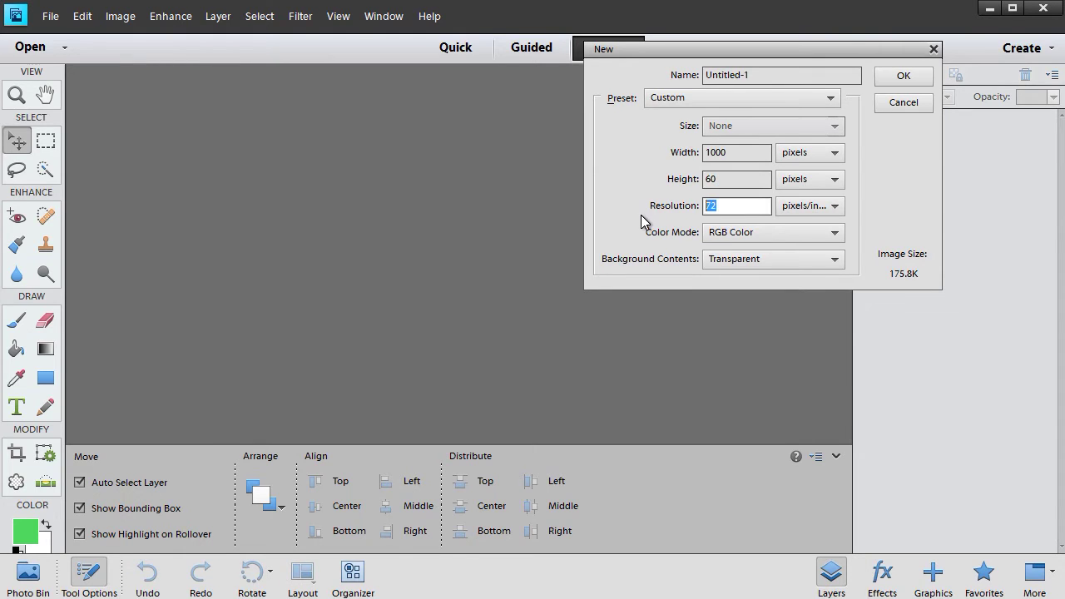
type("150")
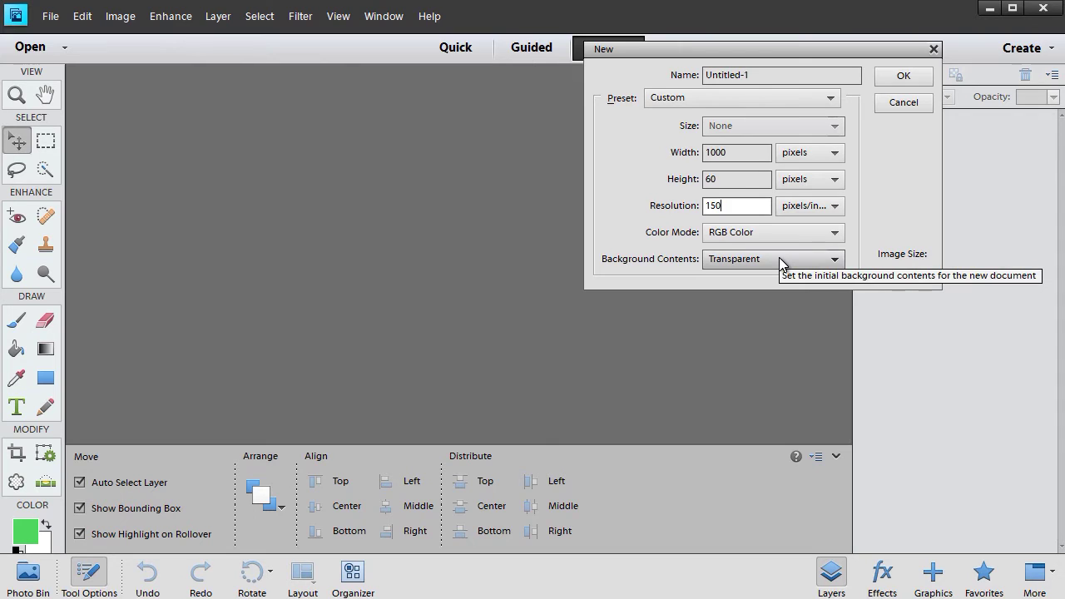
left_click(905, 76)
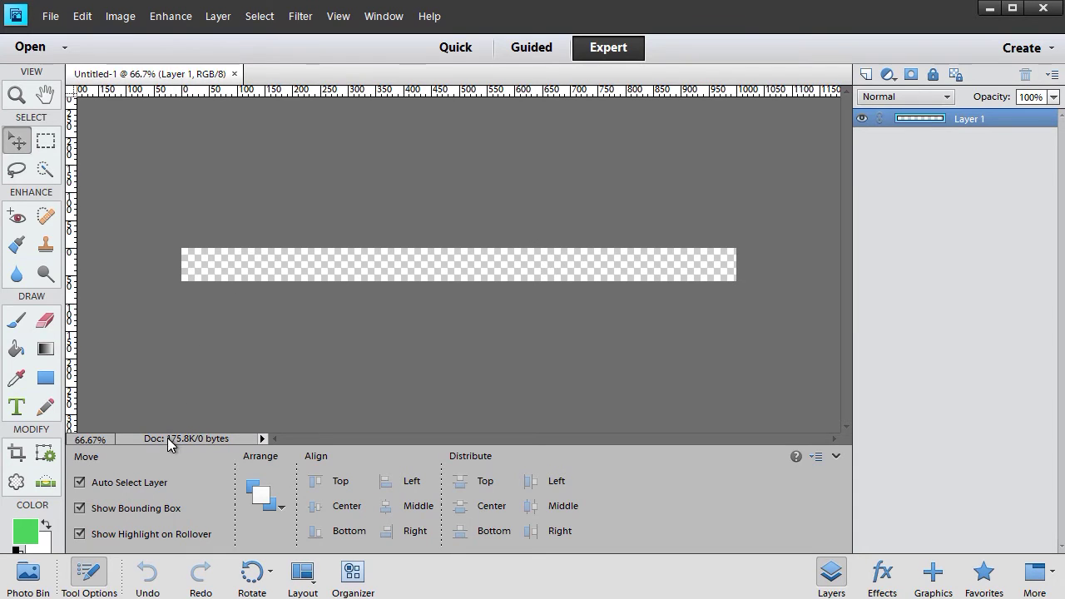
Step: Set the foreground color to light violet-blue (8c90e9) and fill the whole strip with the Paint Bucket
left_click(25, 532)
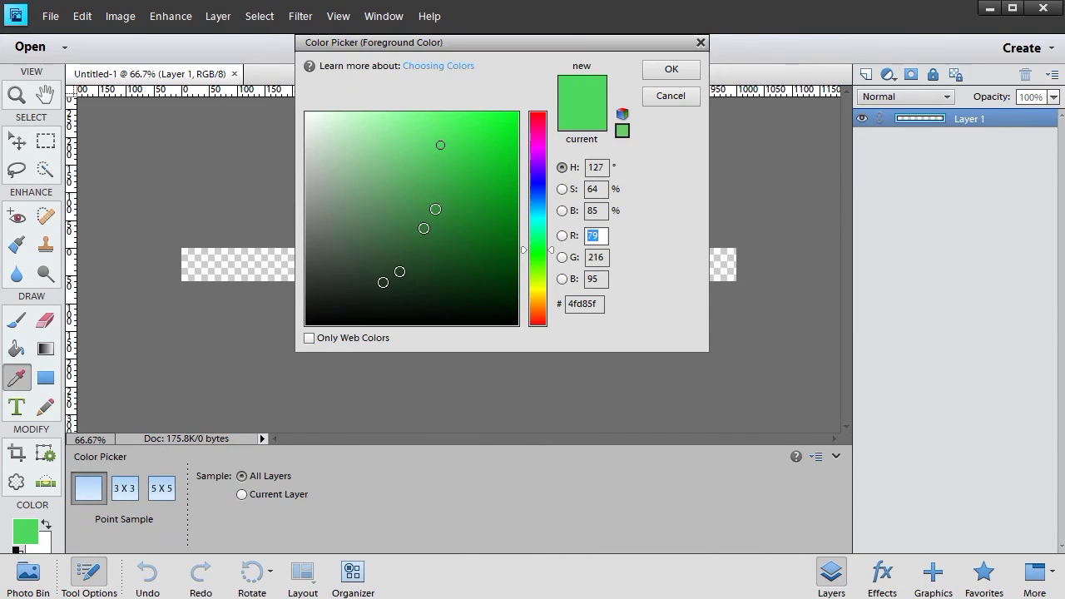
left_click(536, 185)
left_click(391, 130)
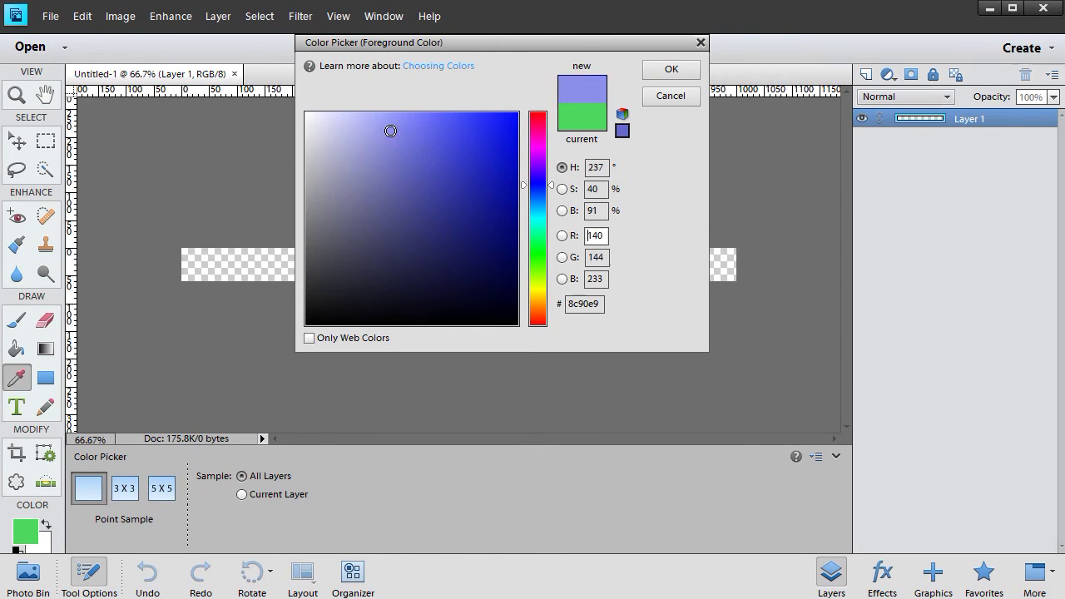
left_click(689, 73)
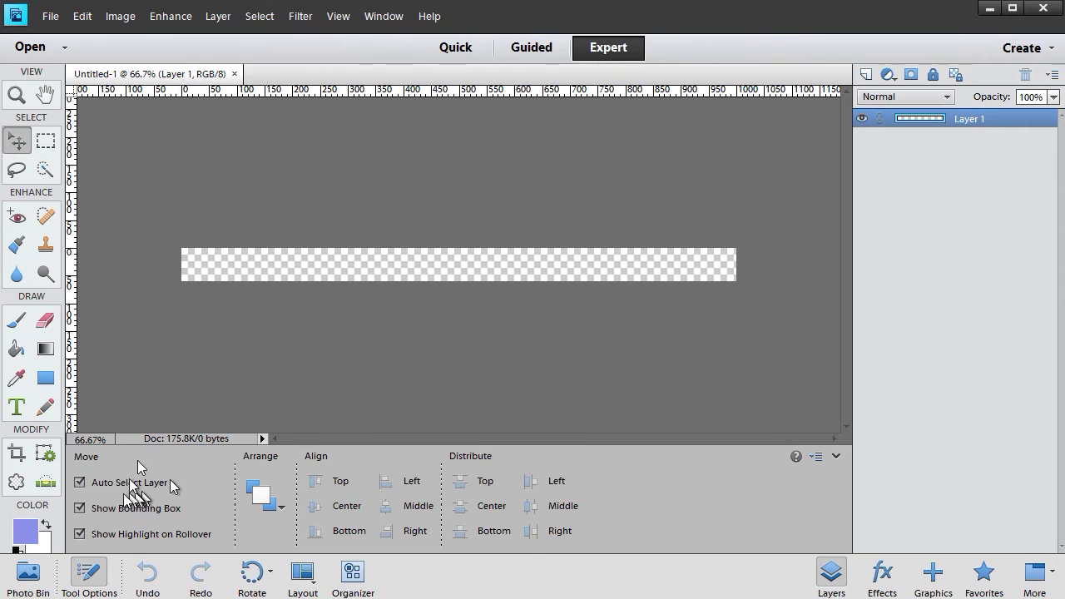
left_click(18, 353)
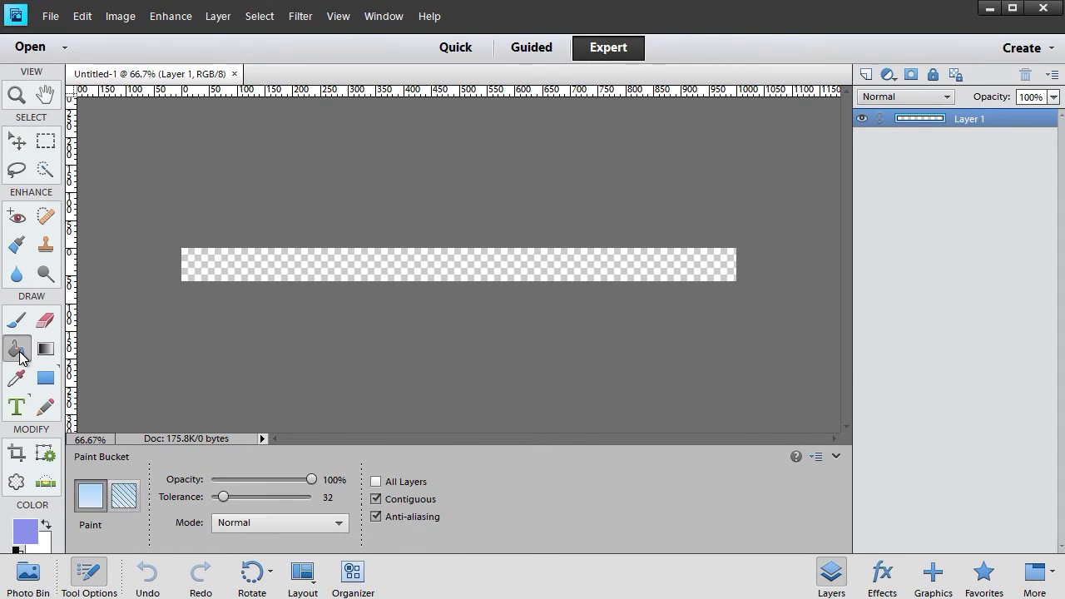
left_click(225, 260)
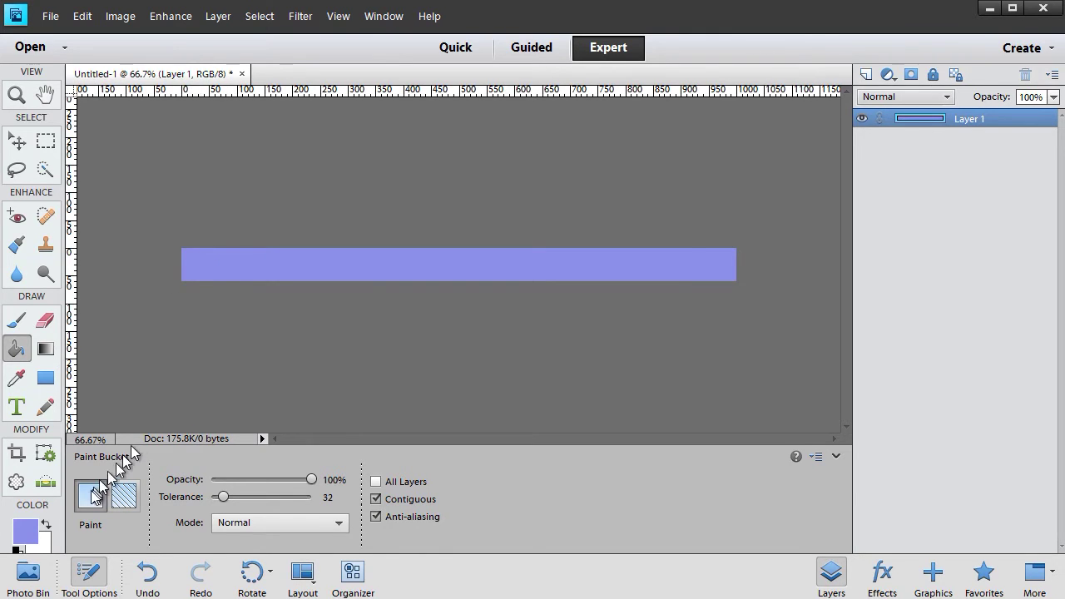
Step: Change the foreground color to a strong pink, e91071
left_click(28, 529)
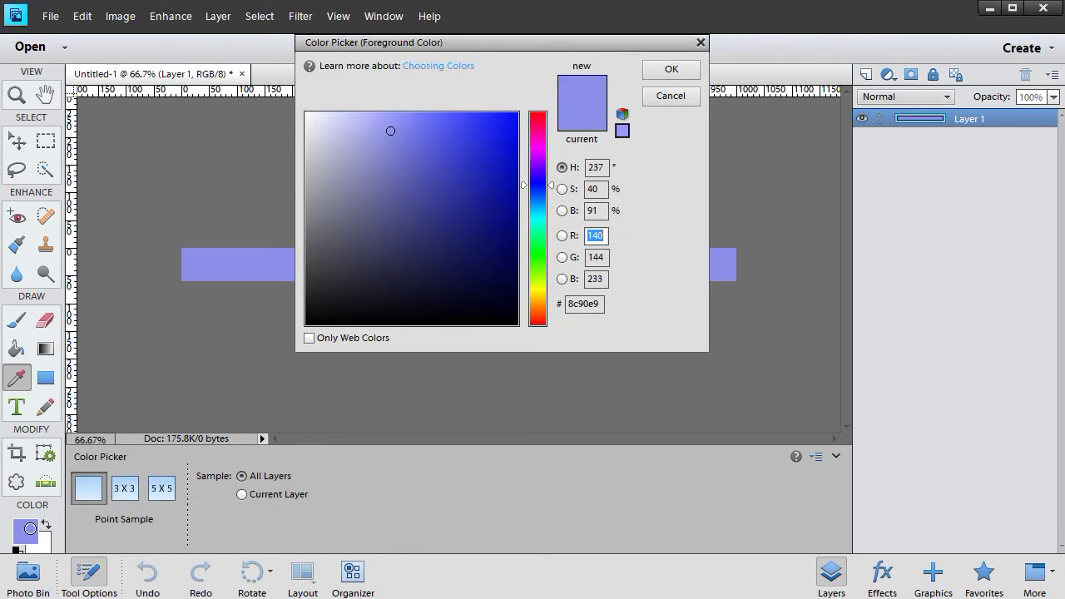
left_click(554, 186)
left_click_drag(554, 189, 550, 133)
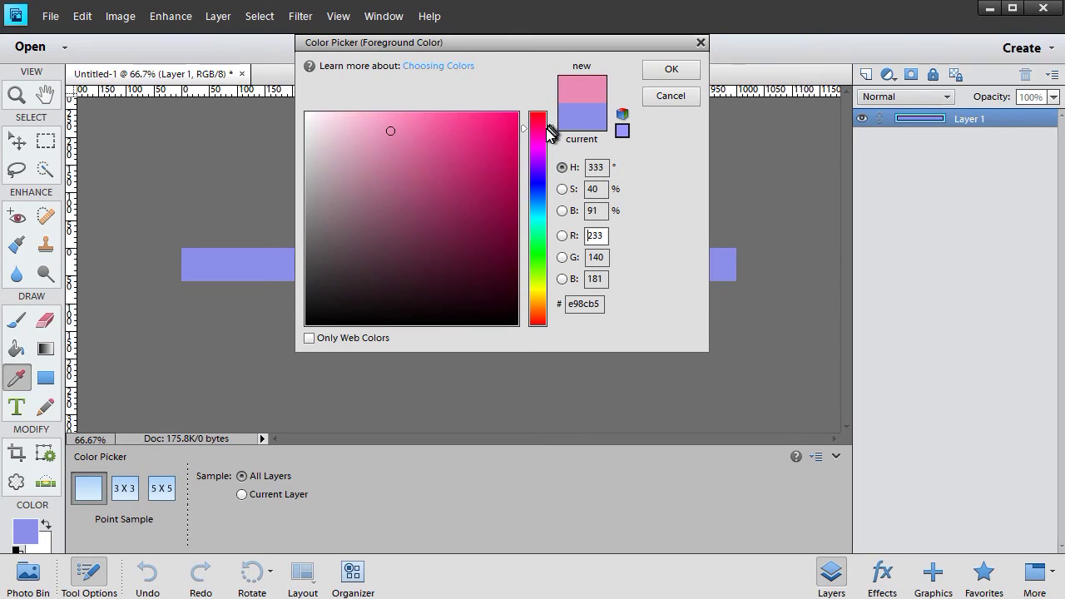
left_click(503, 130)
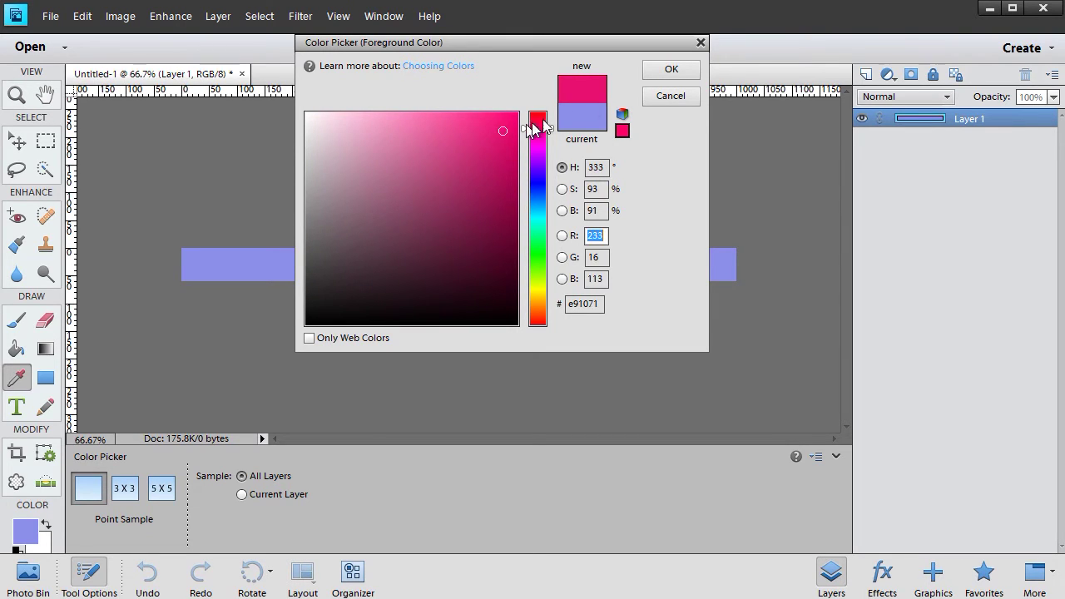
left_click(671, 69)
key("k")
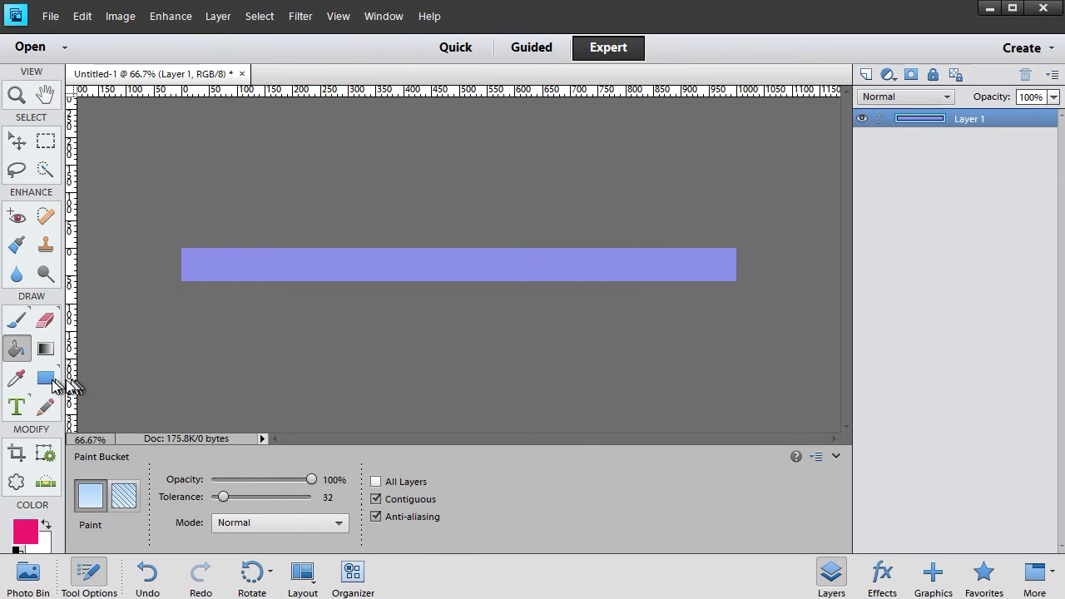
Step: Draw a pink rectangle over the strip's left end, rotate it about 46 degrees and move it to cover the left corner diagonally
left_click(47, 381)
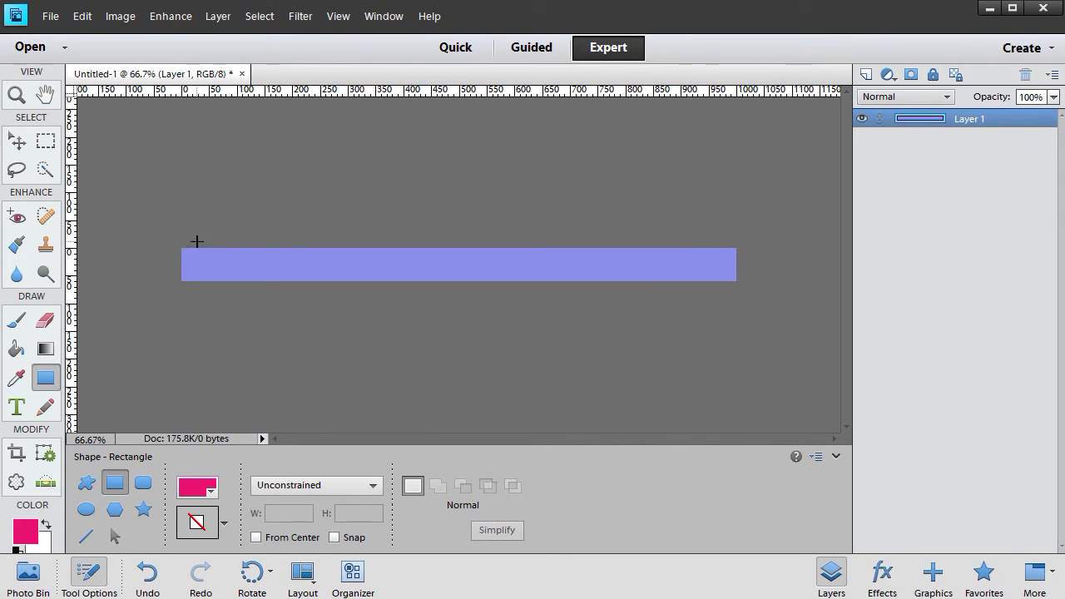
left_click_drag(198, 229, 284, 317)
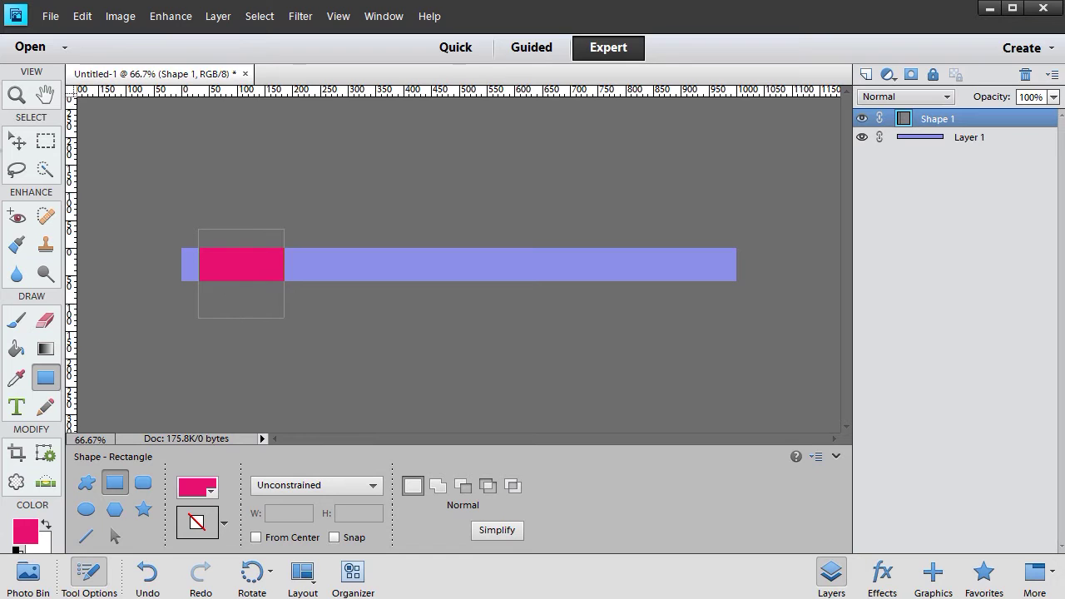
left_click(18, 144)
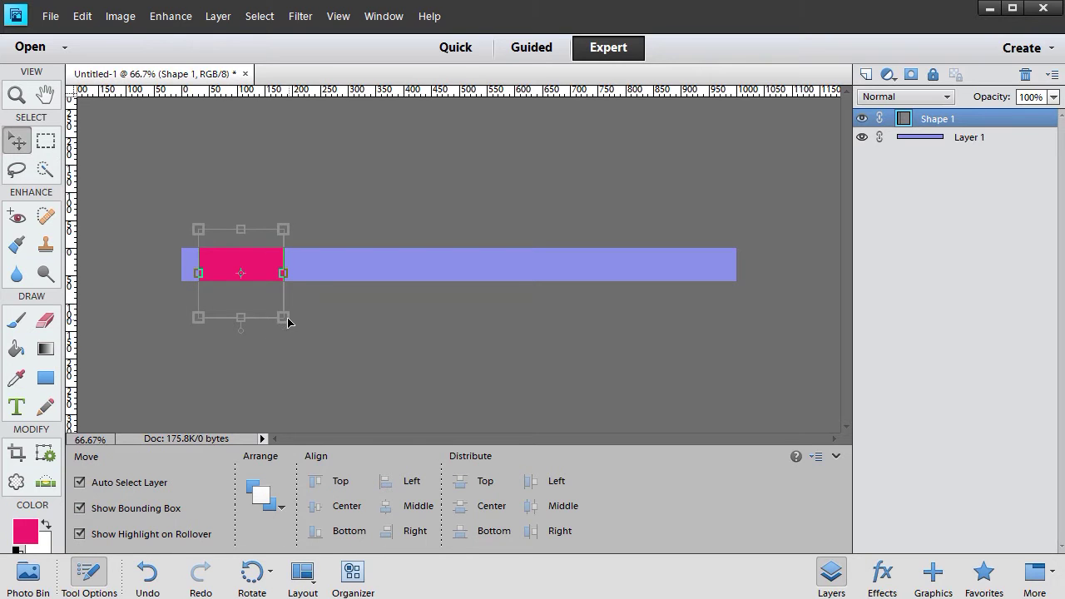
left_click_drag(240, 334, 170, 245)
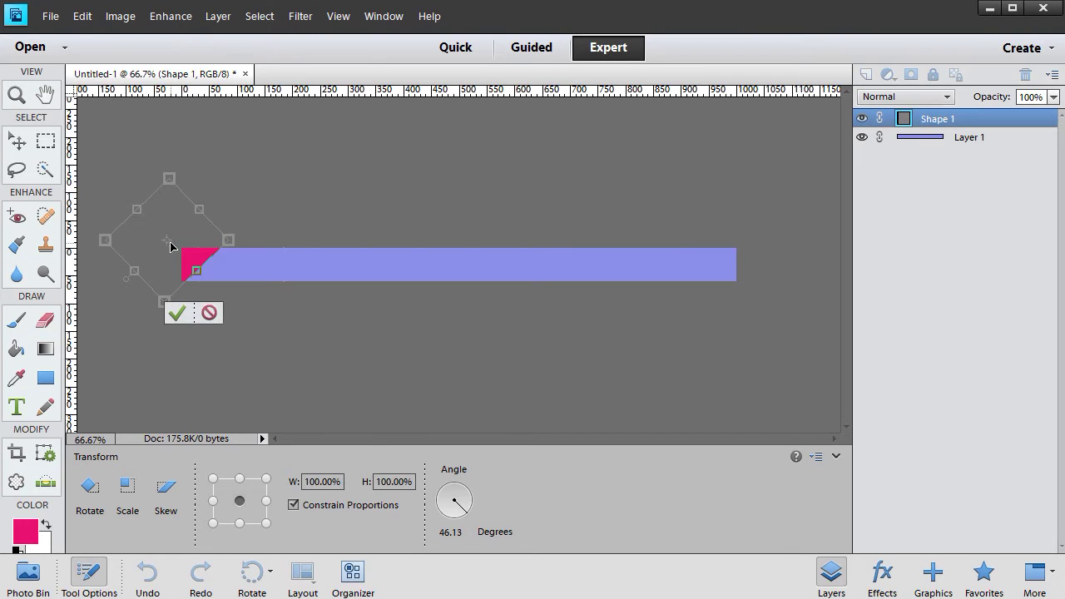
left_click(181, 317)
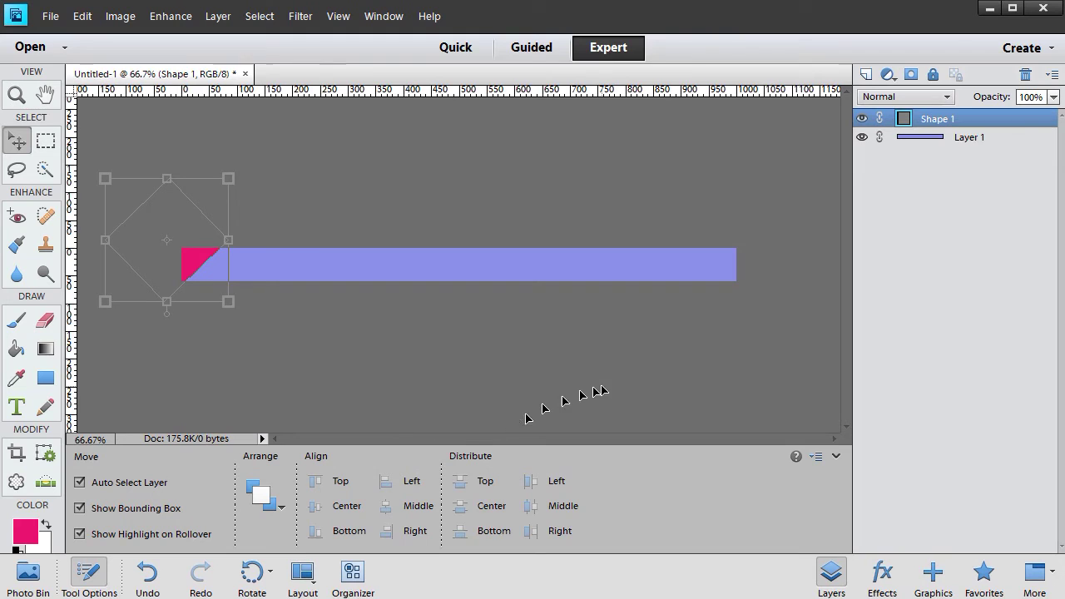
Step: Merge the Shape 1 and Layer 1 layers into one layer and deselect it
left_click(971, 138, "shift")
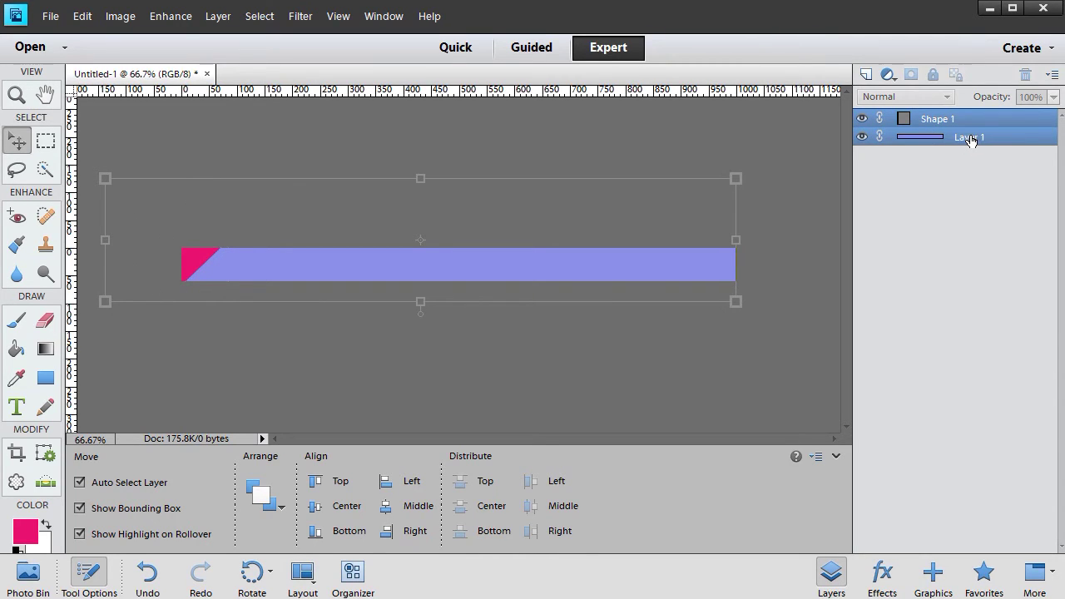
right_click(971, 139)
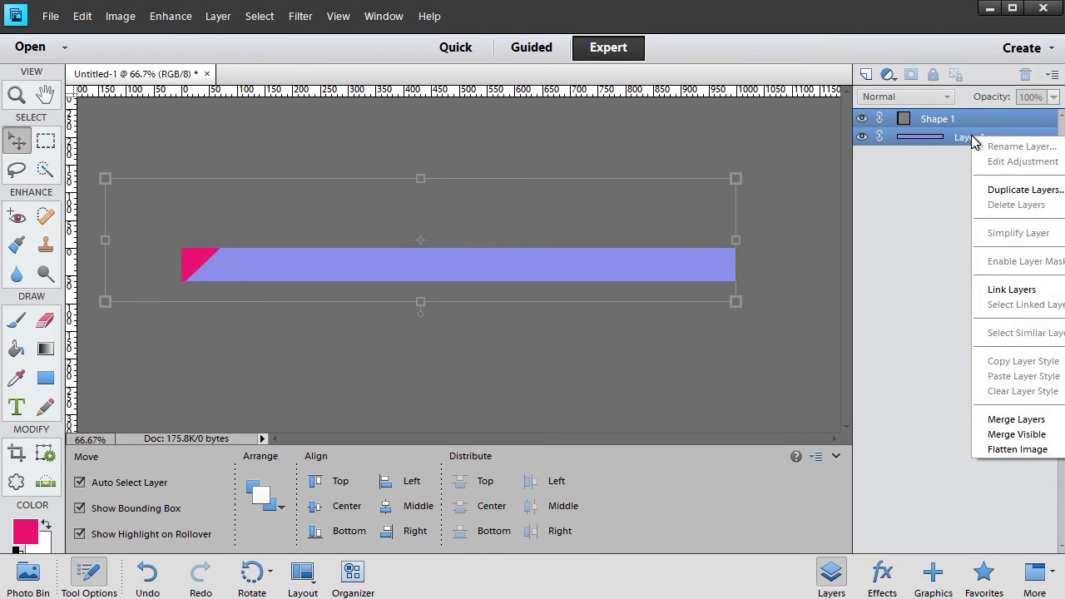
left_click(997, 423)
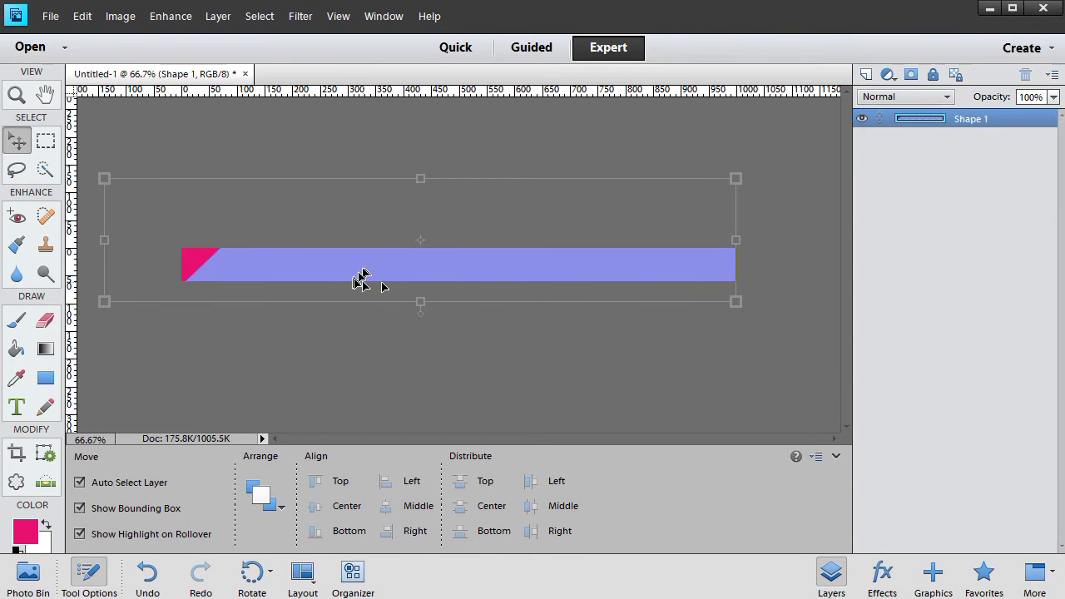
left_click(699, 385)
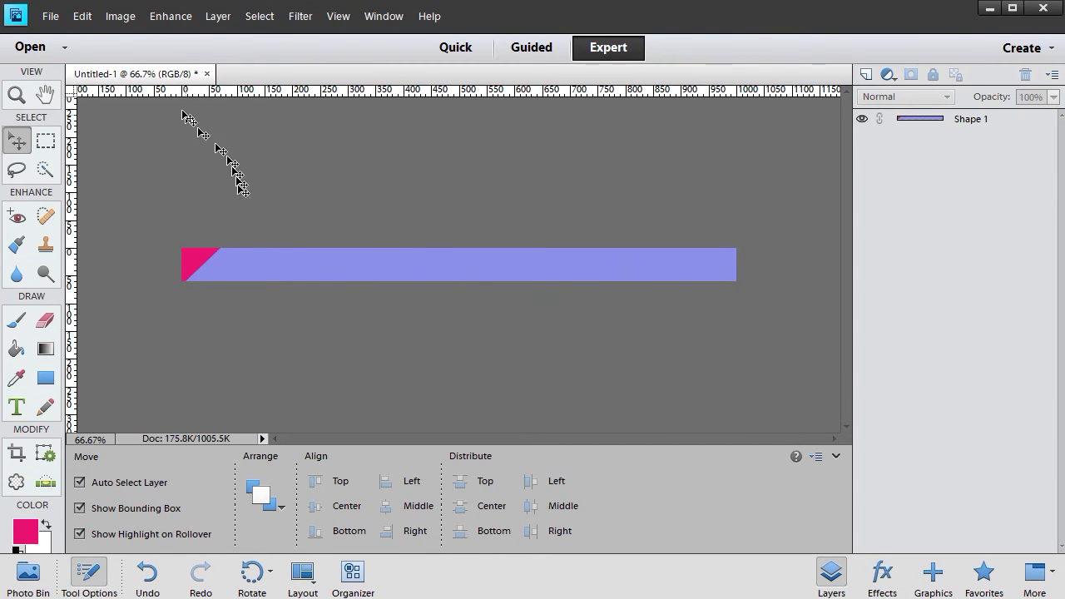
Step: Select the pink corner of the merged layer with the Quick Selection tool and delete it, leaving a transparent diagonal cut
left_click(46, 171)
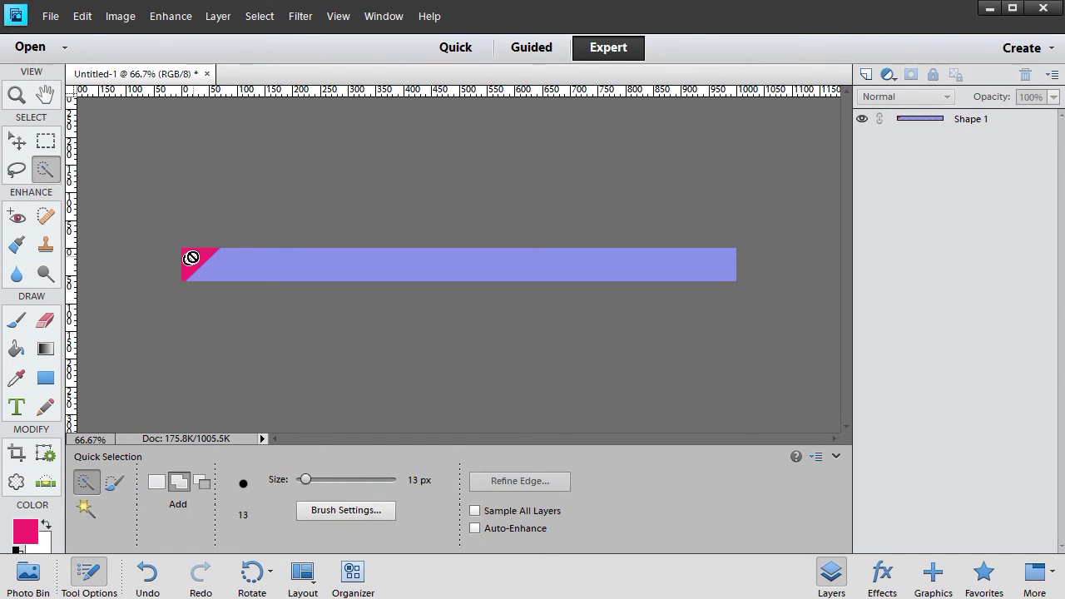
left_click(961, 123)
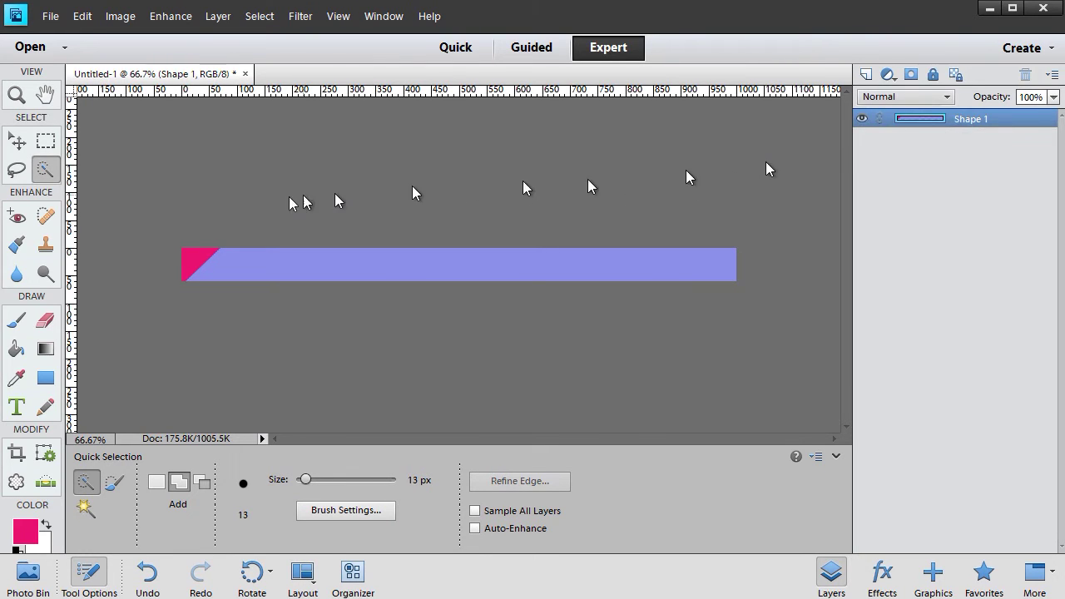
left_click(189, 261)
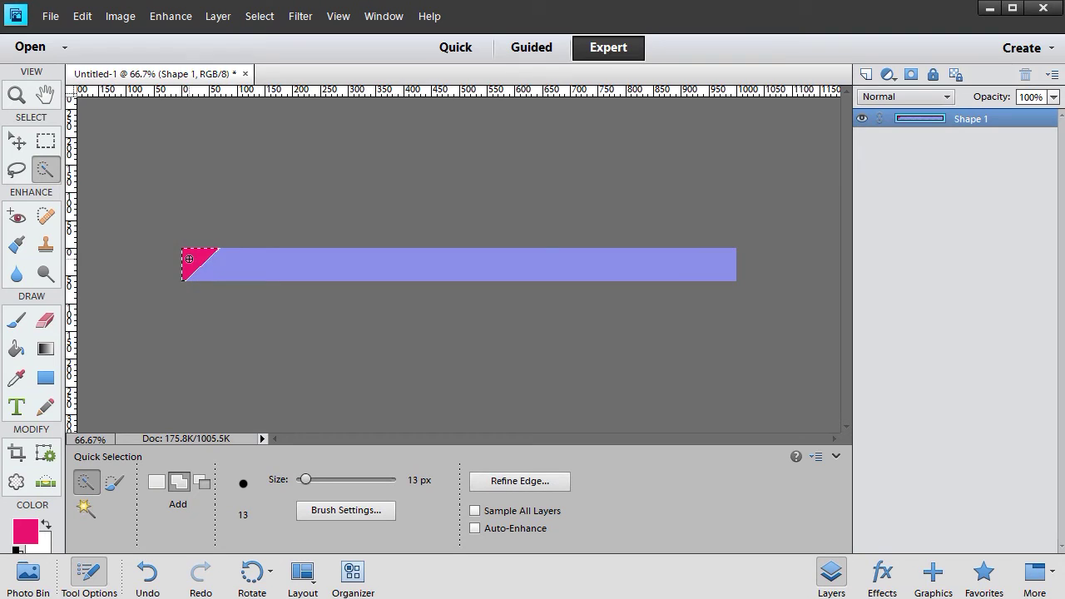
key("Delete")
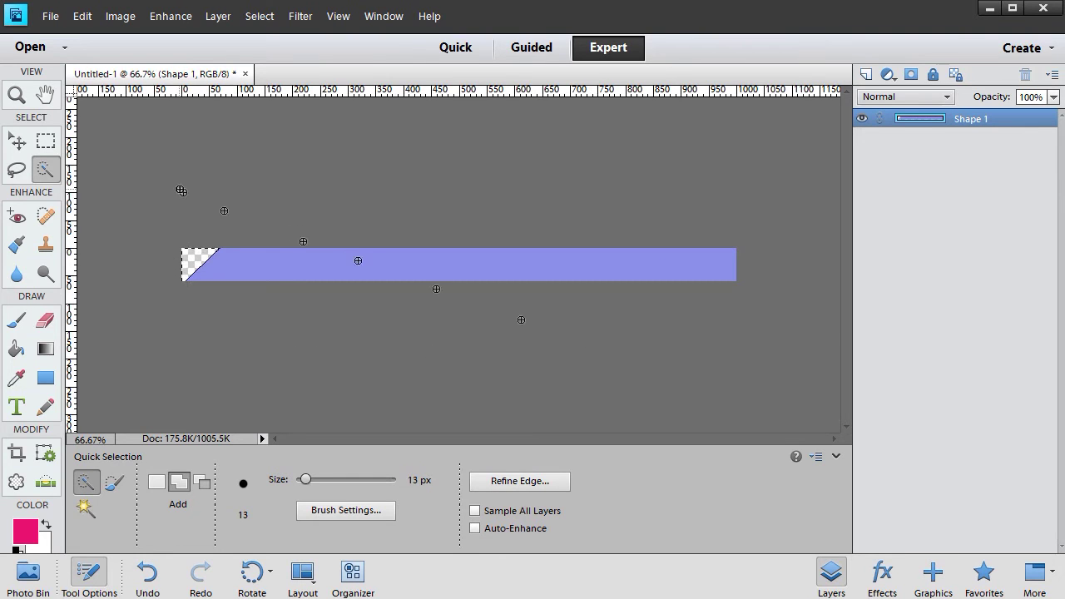
Step: Save the image in Photoshop format as Banner 1 in the Display Files folder
left_click(51, 16)
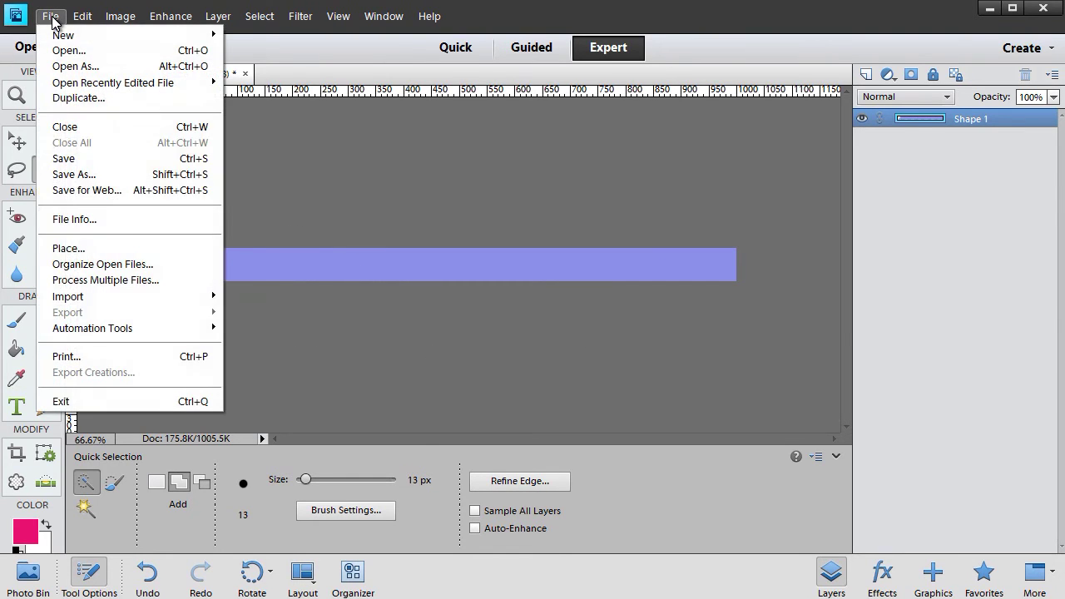
left_click(104, 160)
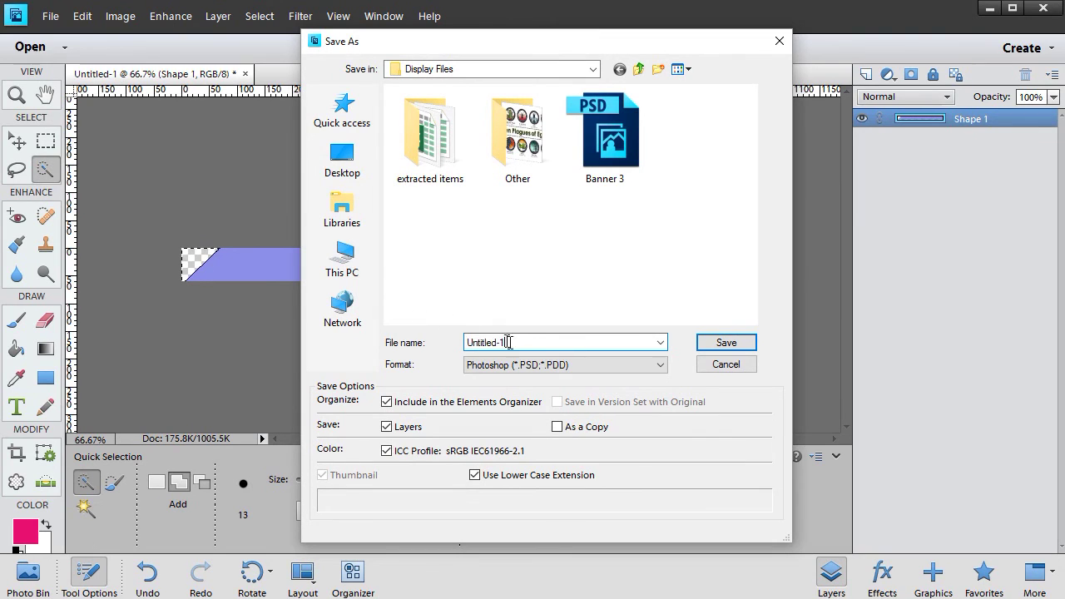
type("Ban")
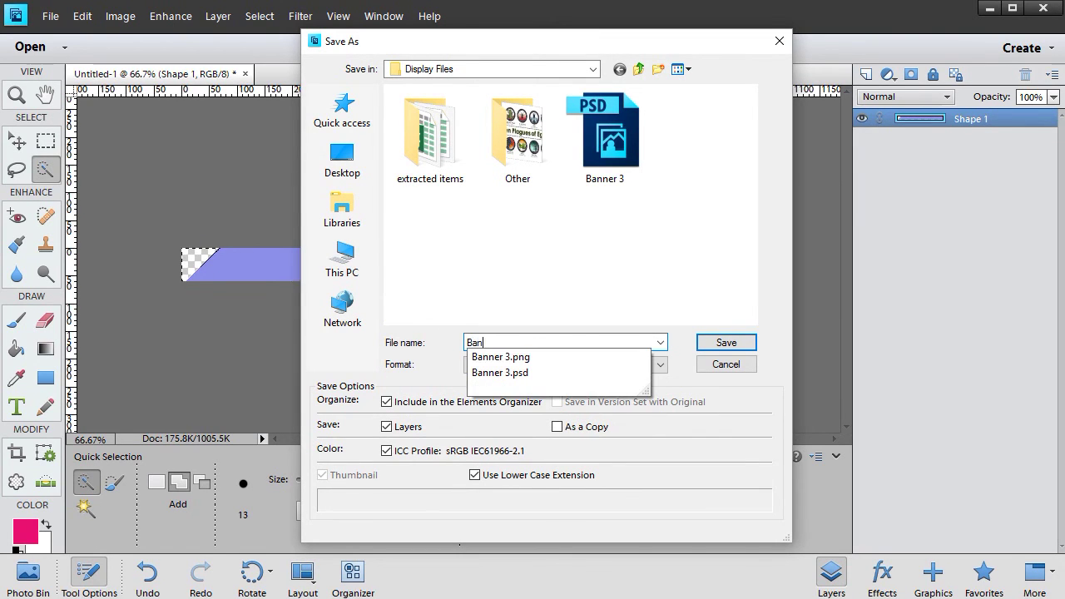
type("ner 1")
key("Return")
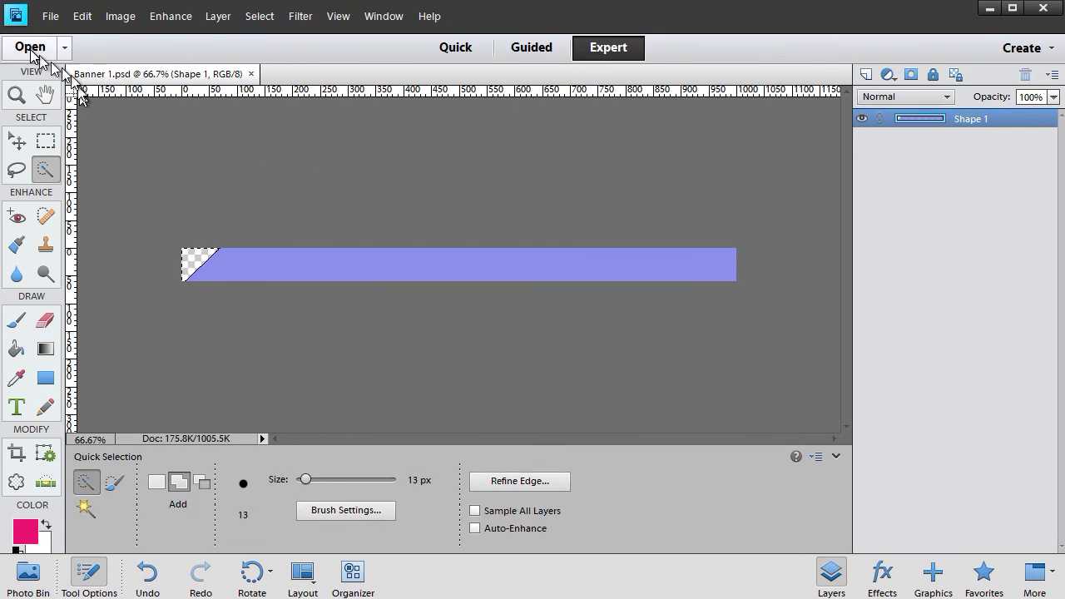
Step: Save a copy of the image in PNG format as Banner 1 in the Display Files folder, with interlacing set to None
left_click(51, 17)
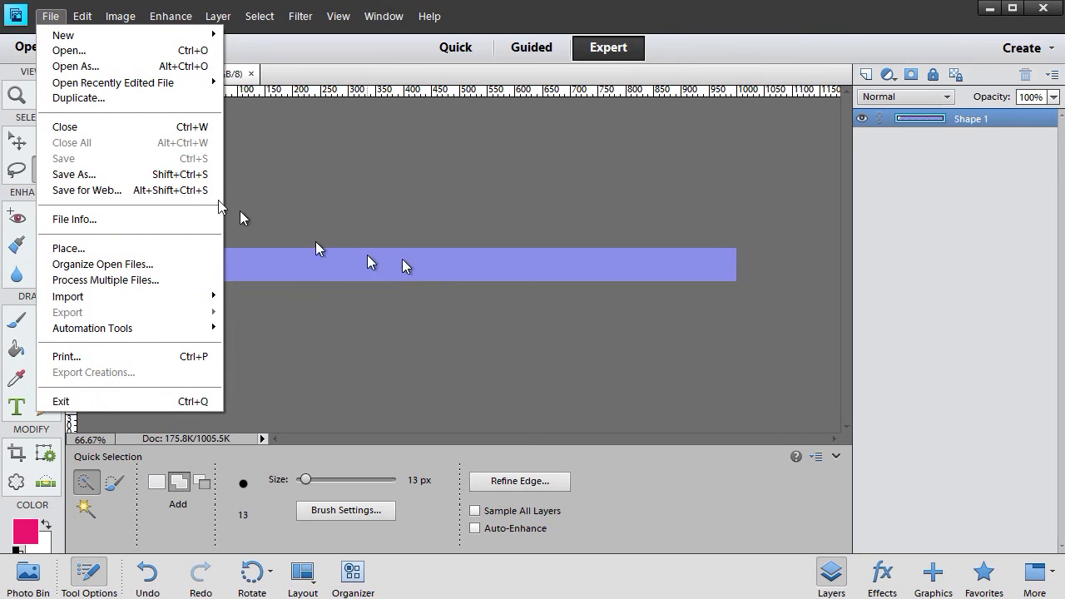
left_click(90, 174)
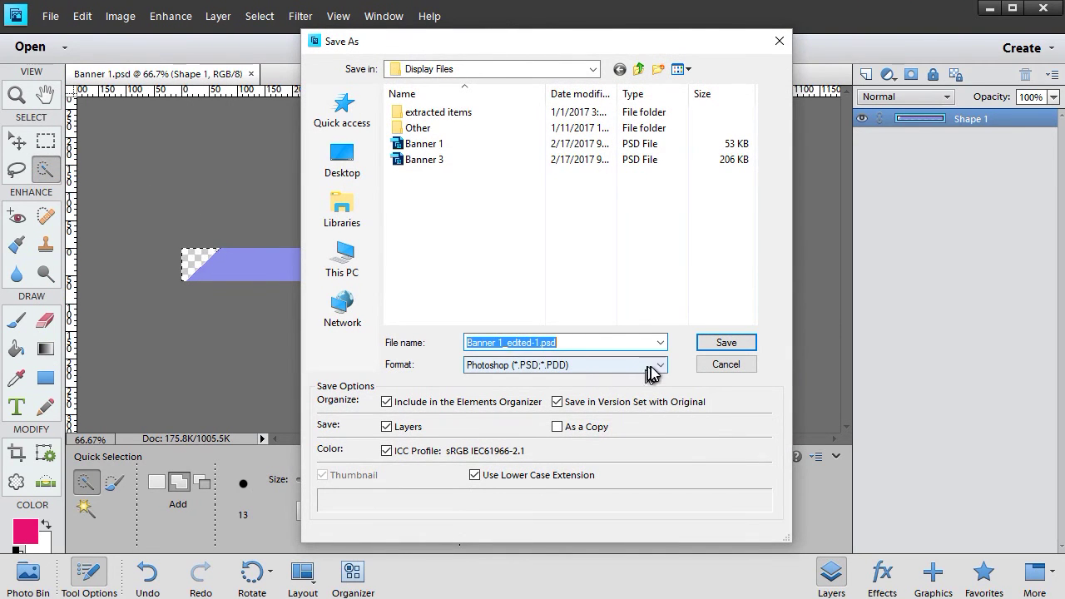
left_click(660, 366)
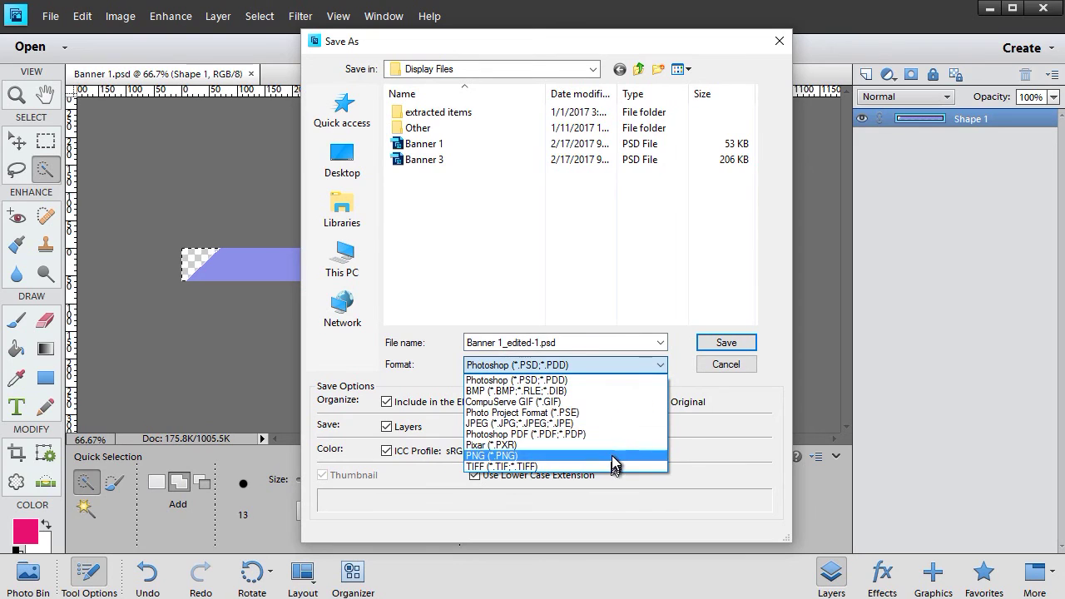
left_click(614, 456)
double_click(559, 343)
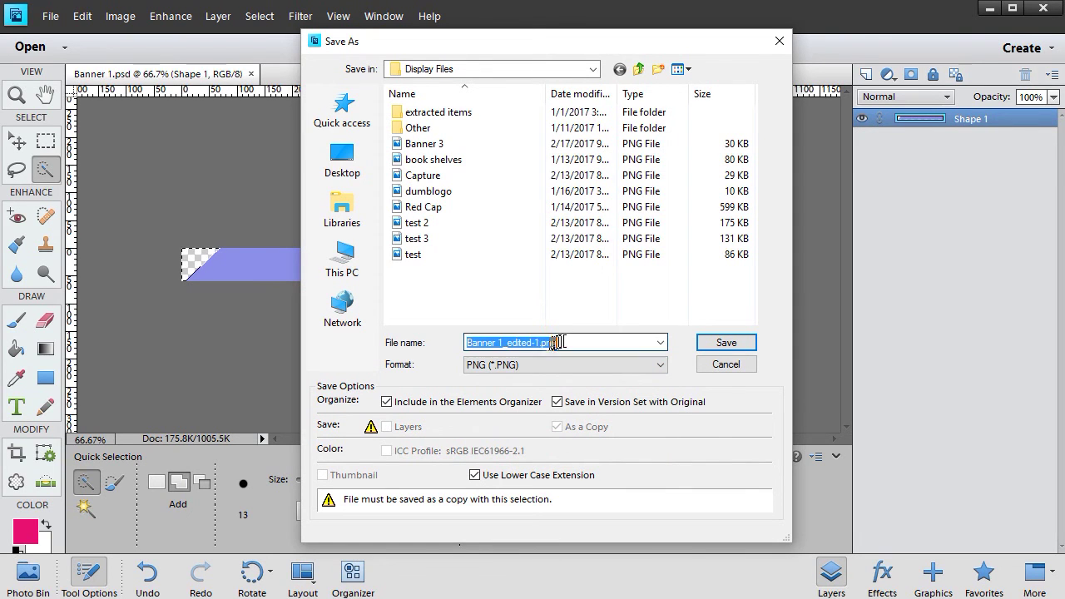
left_click_drag(498, 342, 623, 342)
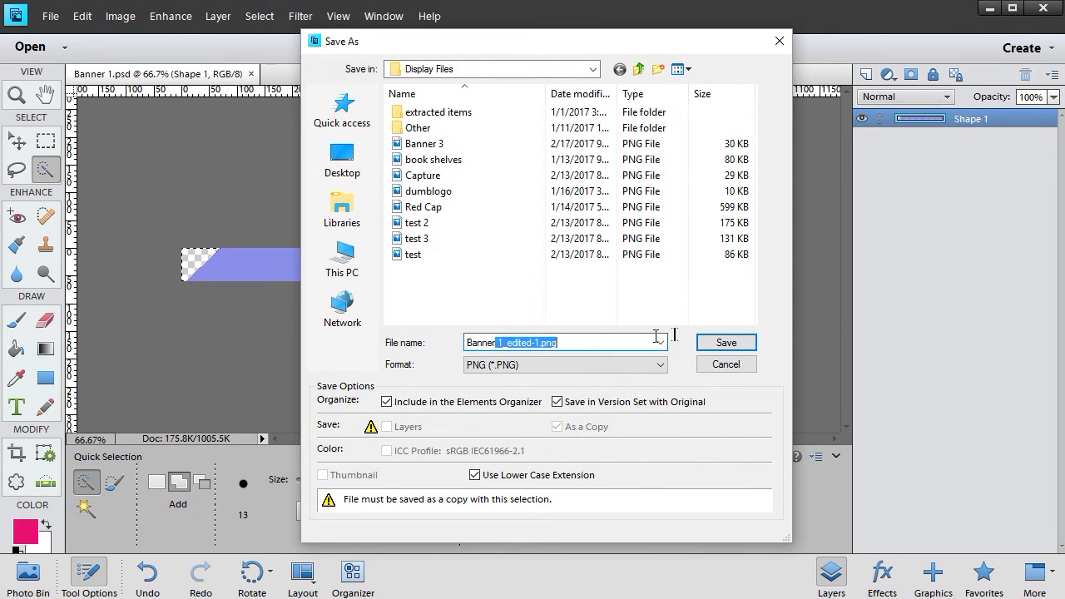
key("BackSpace")
type("1")
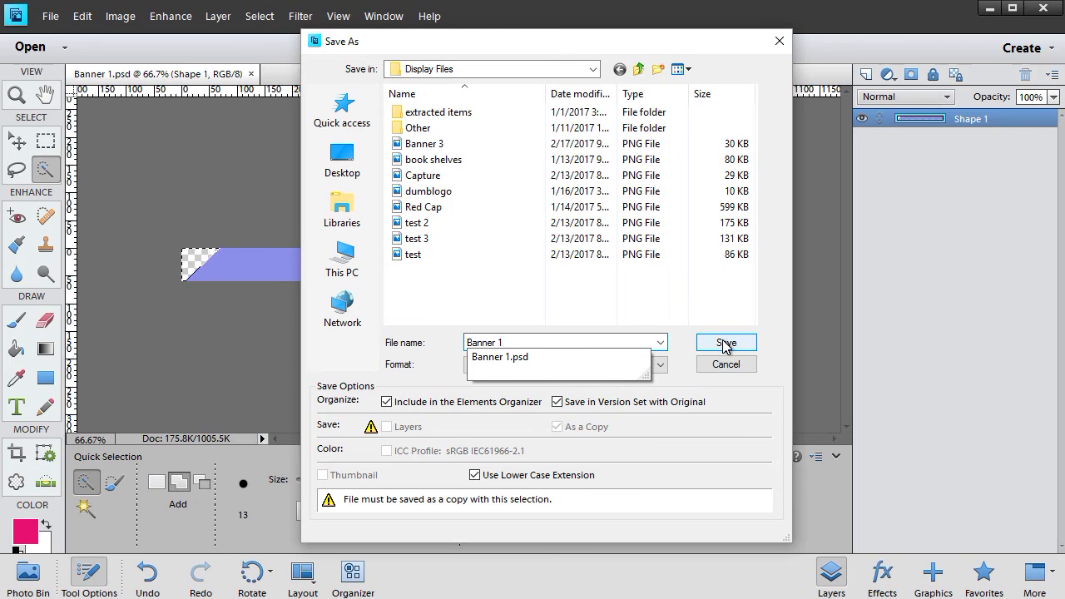
left_click(683, 352)
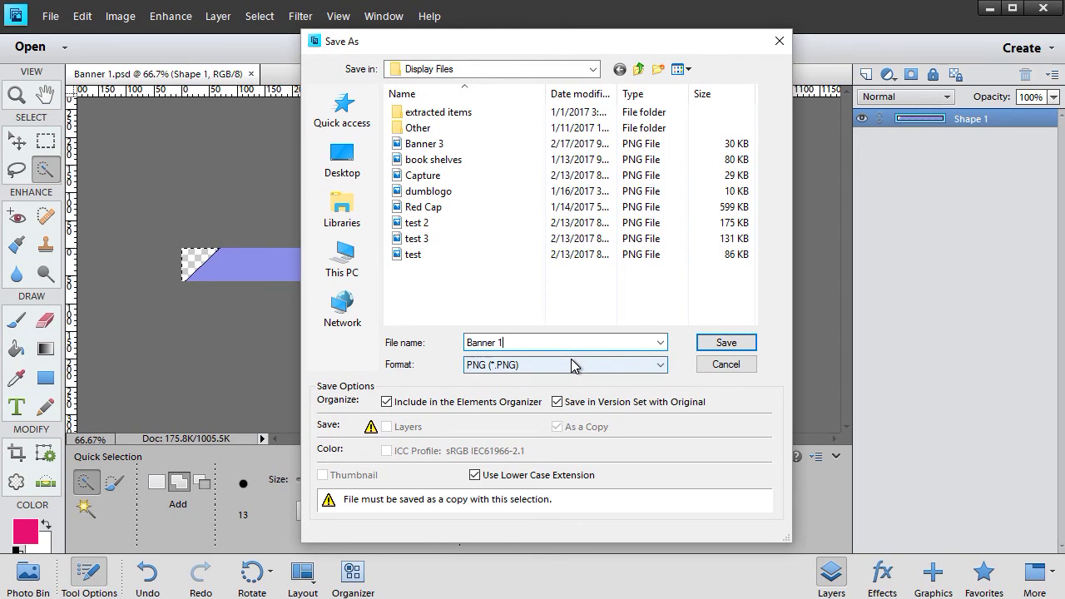
left_click(723, 344)
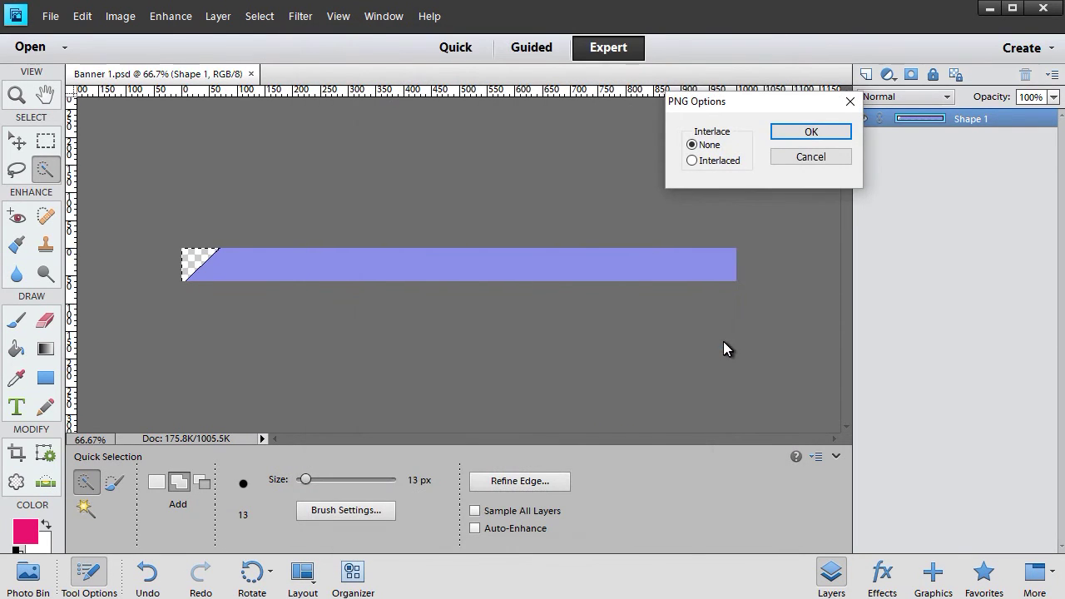
left_click(790, 133)
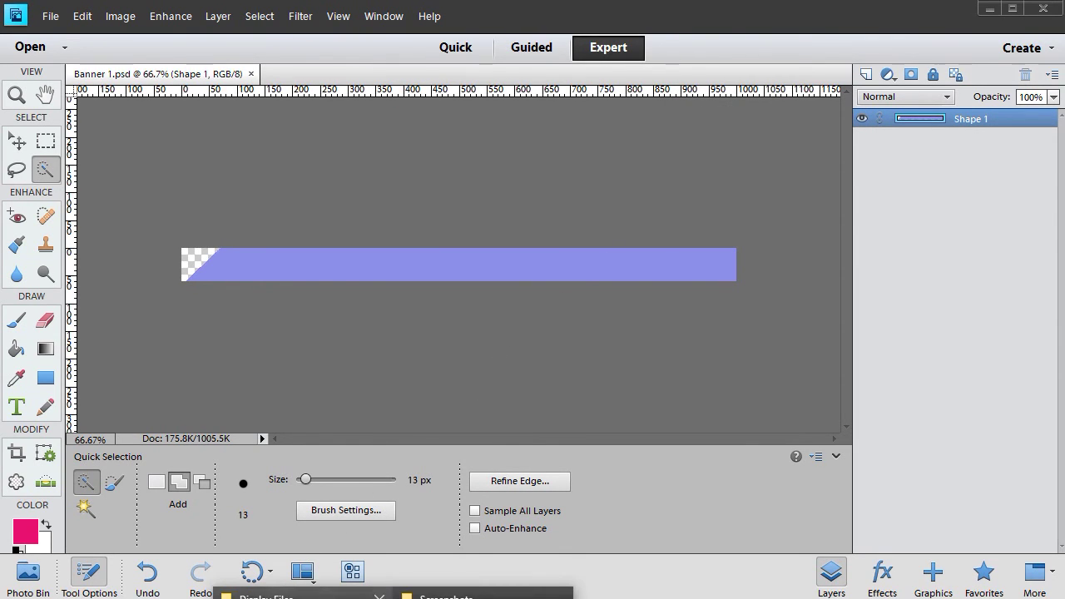
Step: Switch to the Display Files folder in File Explorer and select the Banner 1 PNG file
left_click(378, 592)
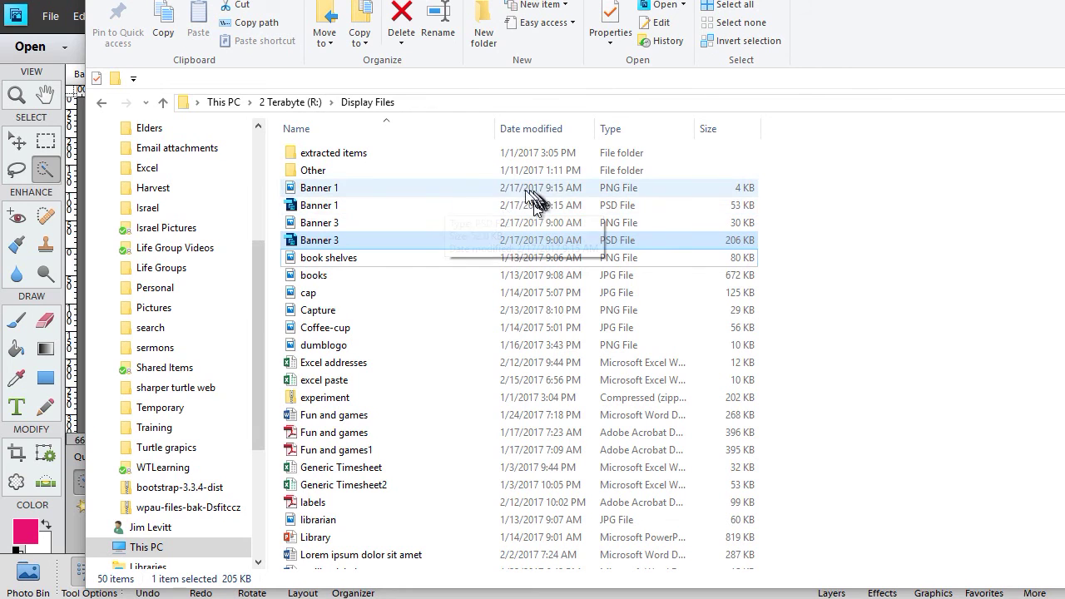
left_click(462, 186)
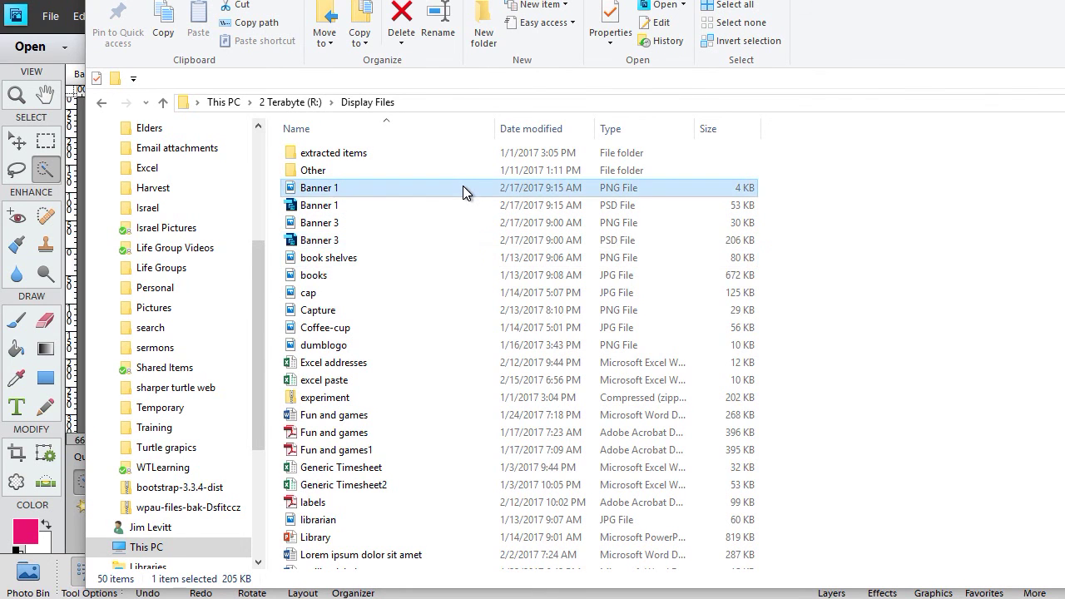